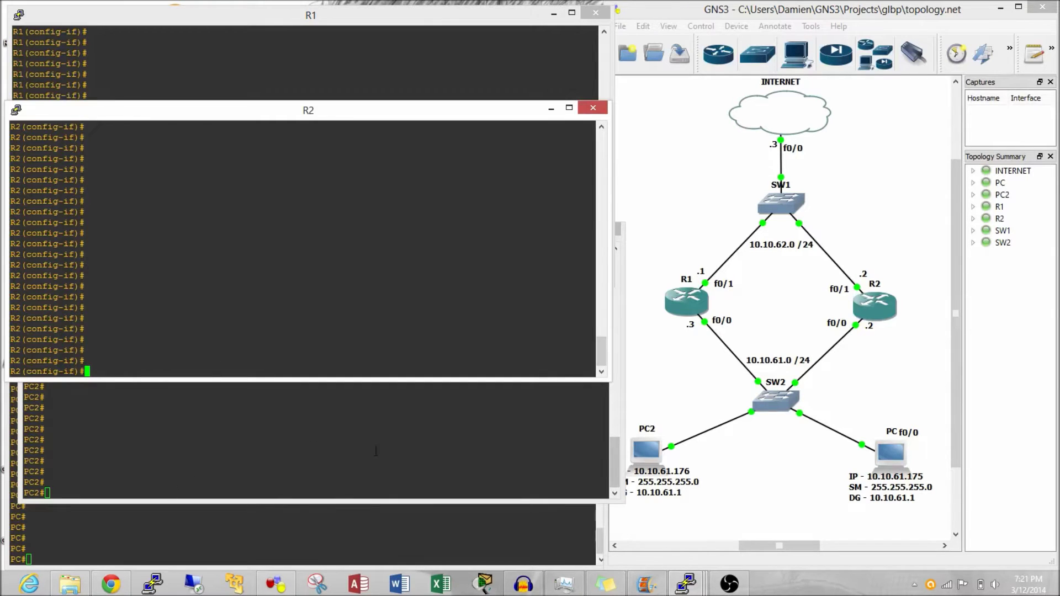
On R1's current interface, enable GLBP group 1 with the virtual IP address 10.10.61.1
click(683, 194)
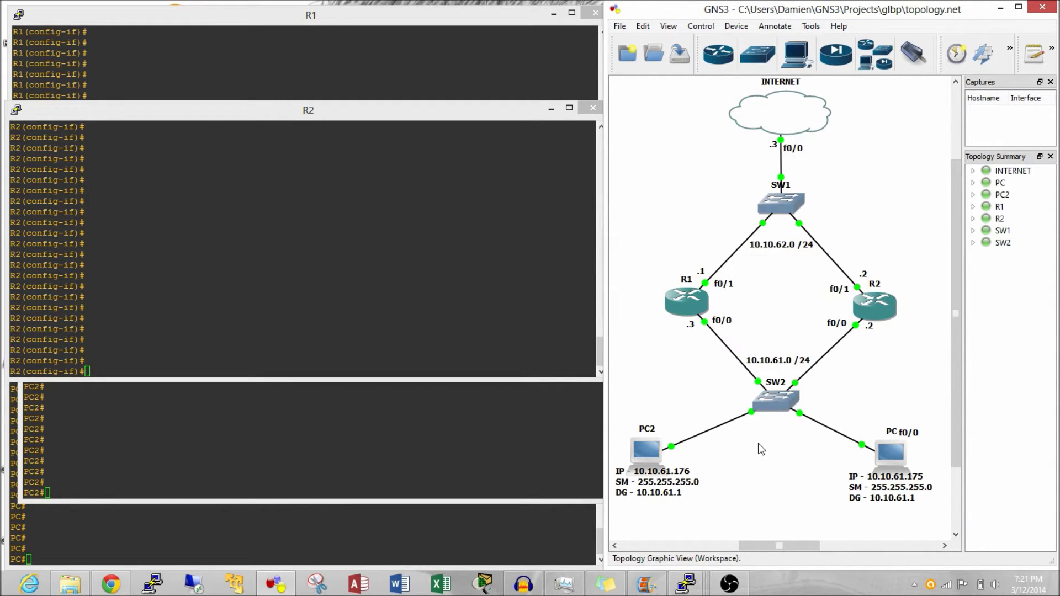
click(357, 236)
click(263, 76)
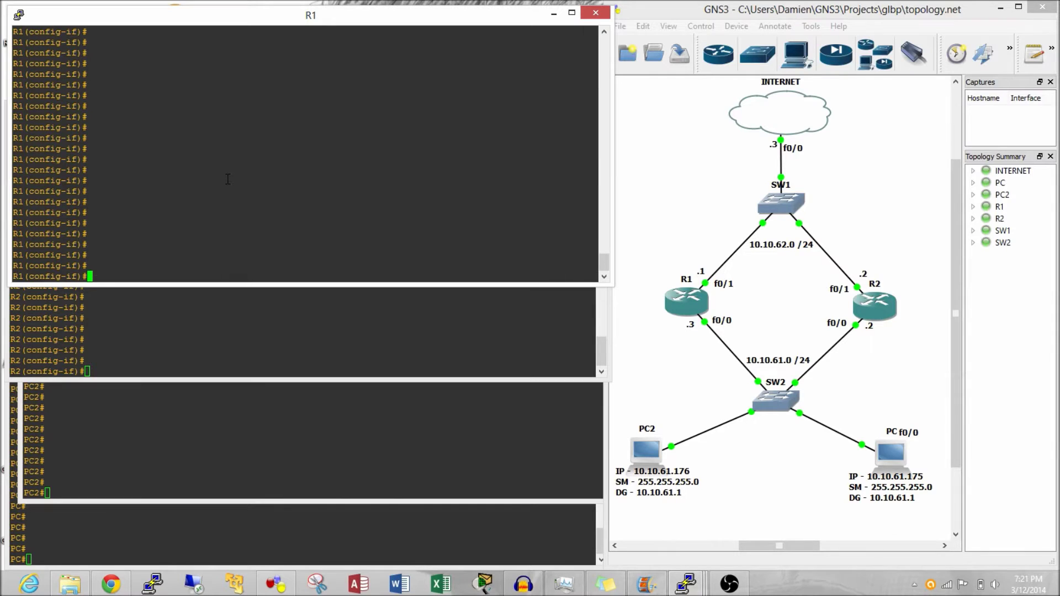
text(glbp 1 ip 10.10.61.1)
key(Return)
On R2's current interface, enable GLBP group 1 with the same virtual IP address, 10.10.61.1
click(296, 341)
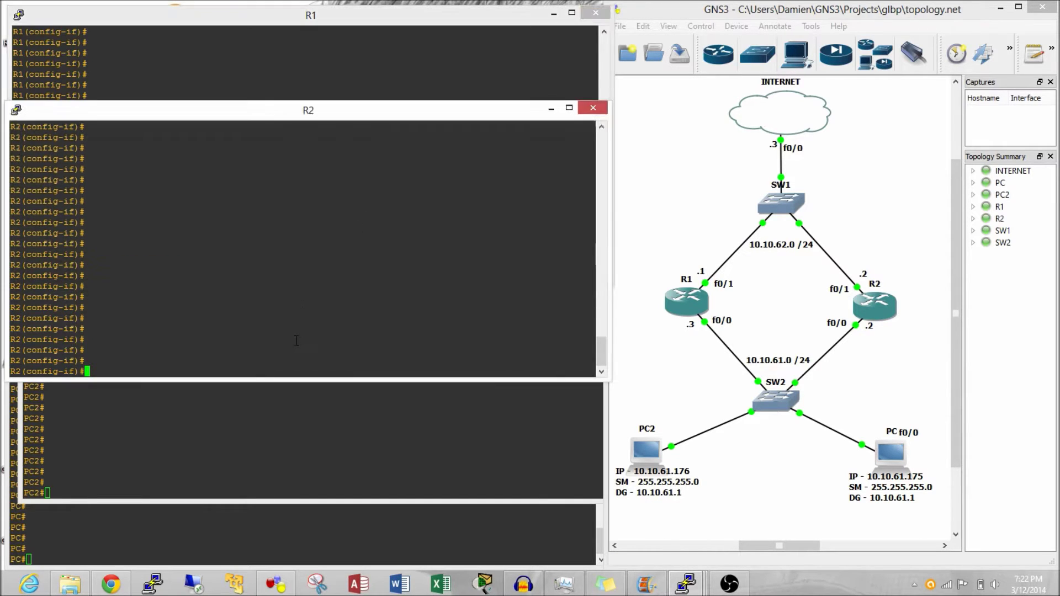
text(glbp 1 ip 10.10.61.1)
key(Return)
Display the GLBP status on R1 and on R2 from interface configuration mode with do show glbp
click(348, 84)
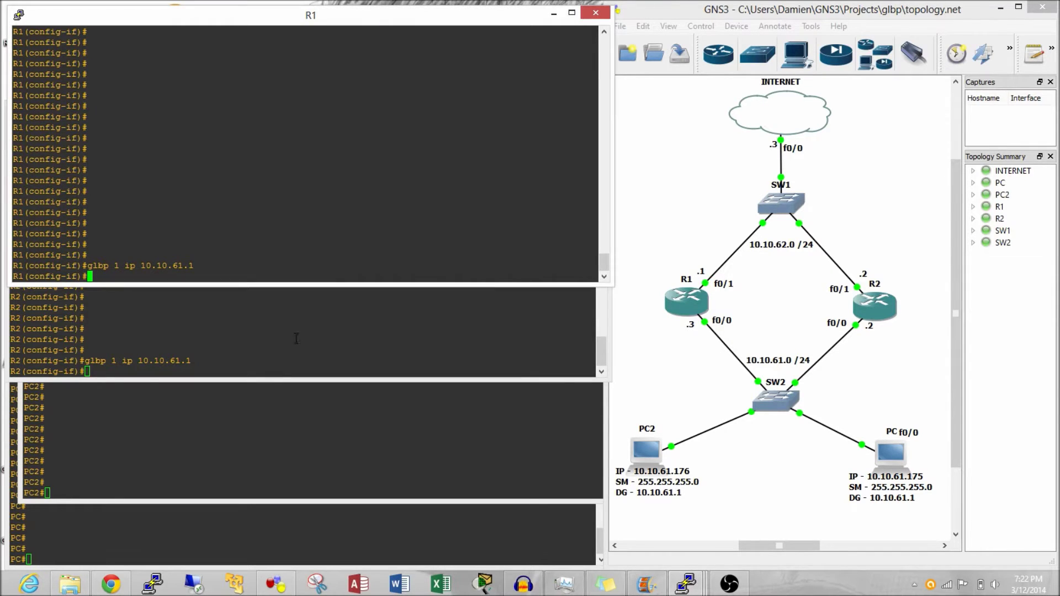
text(do show glbp)
key(Return)
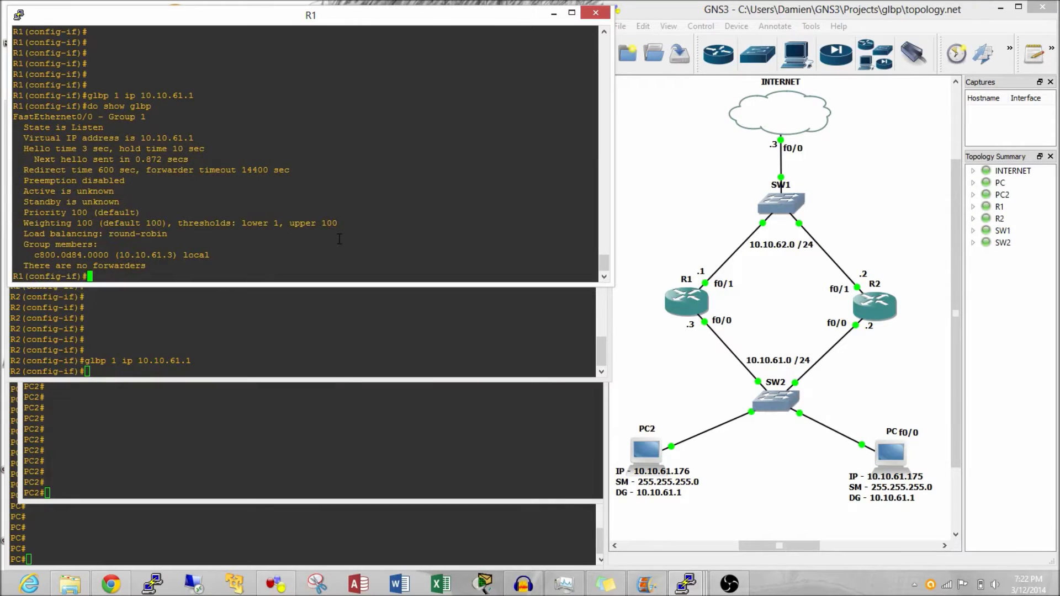
click(204, 346)
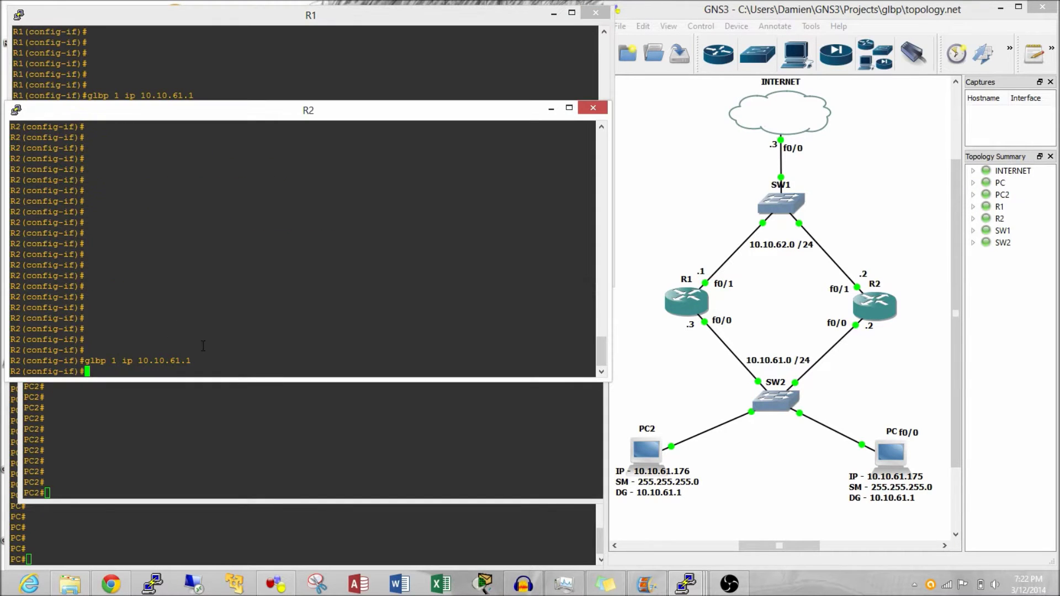
text(do show glbp)
key(Return)
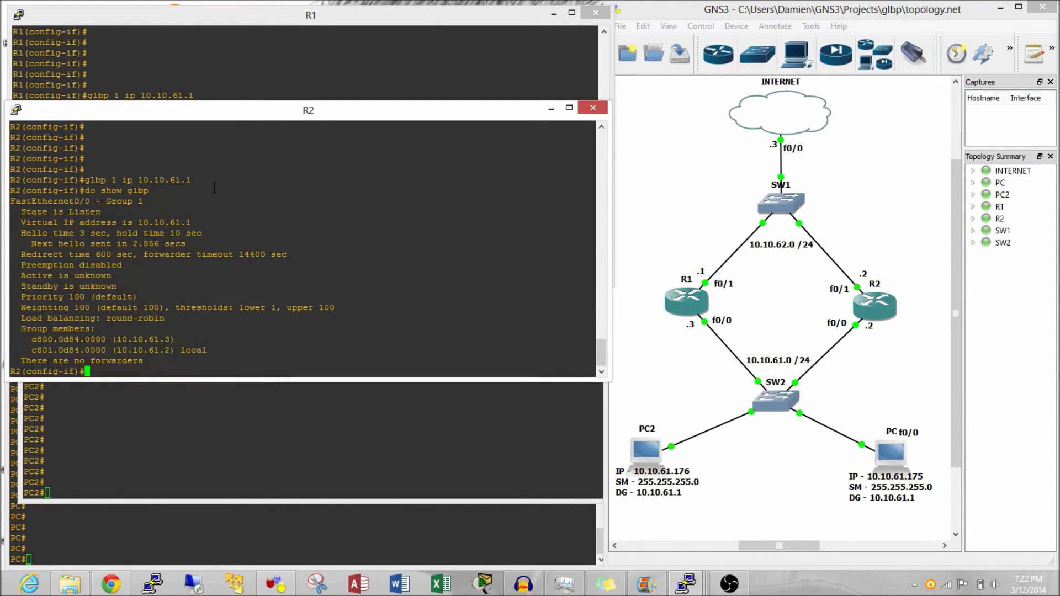
Check R1's console for GLBP state messages, and display R2's GLBP status again through to the end of the output
click(301, 73)
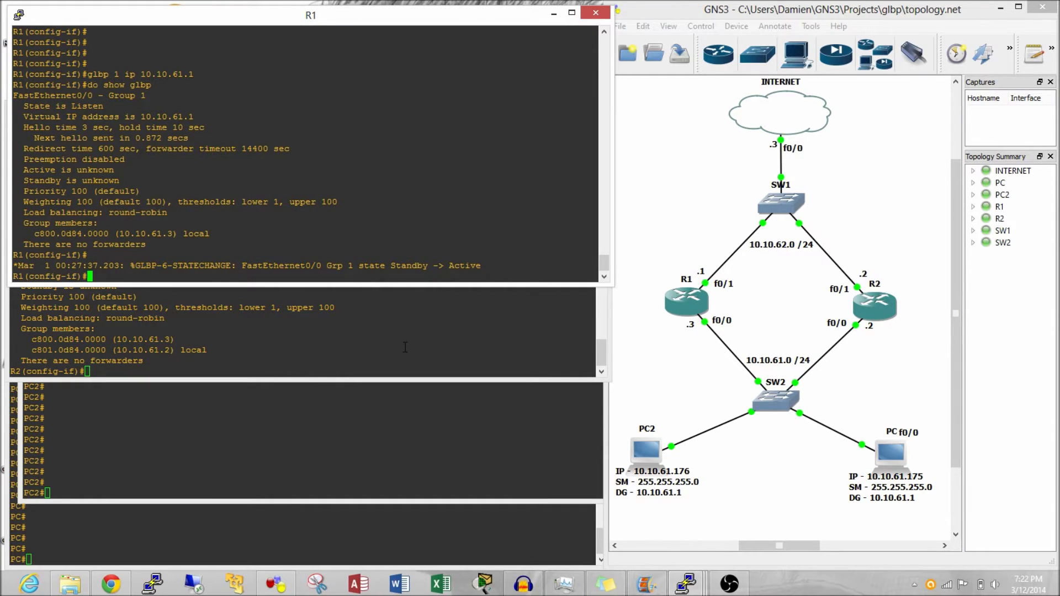
click(317, 343)
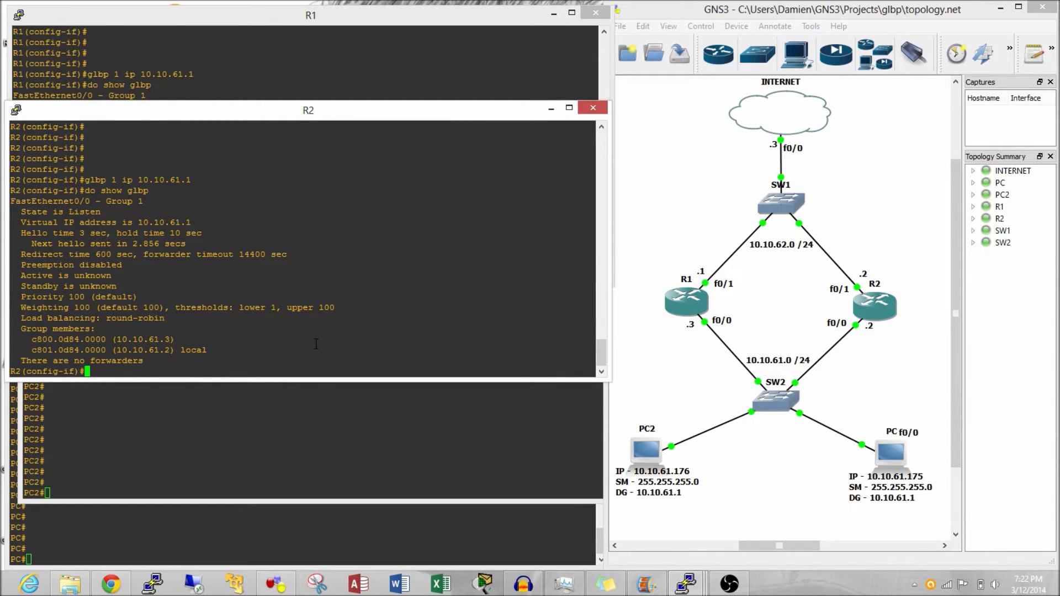
text(do shwo)
key(BackSpace)
key(BackSpace)
key(BackSpace)
key(BackSpace)
key(BackSpace)
key(BackSpace)
key(BackSpace)
key(BackSpace)
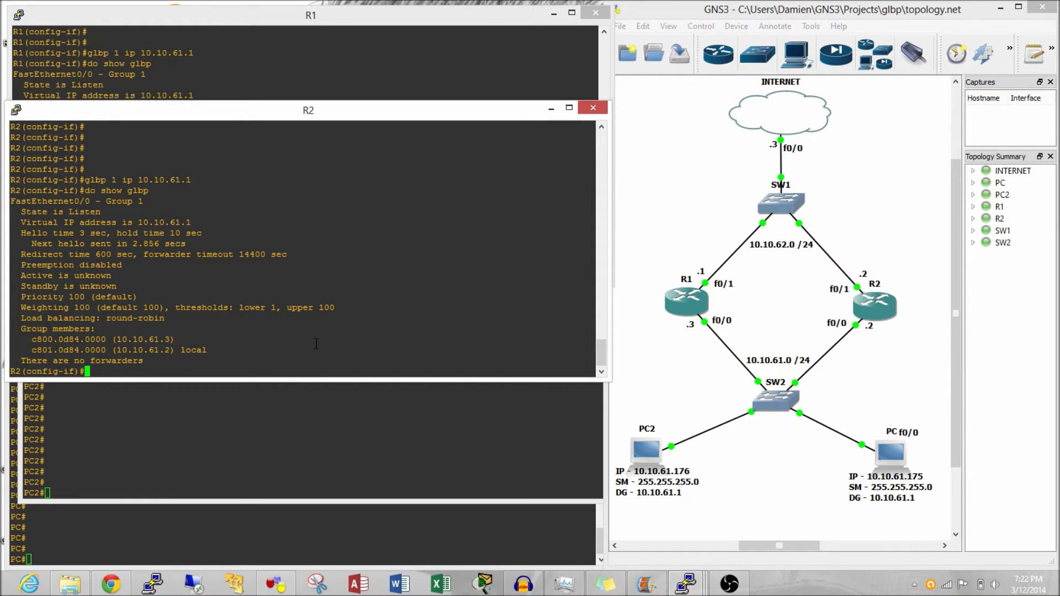
key(Up)
key(Return)
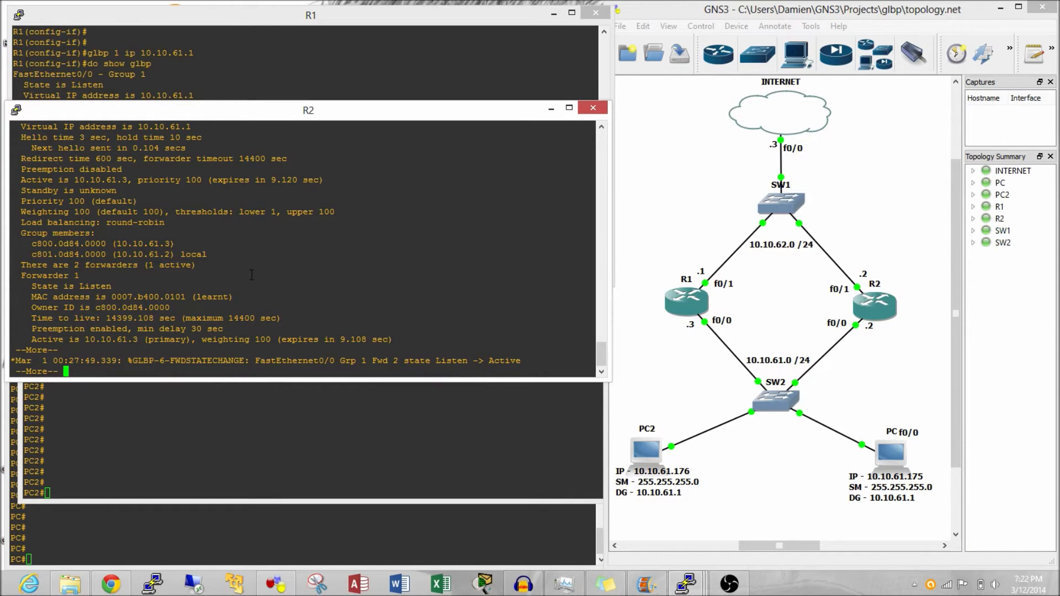
key(space)
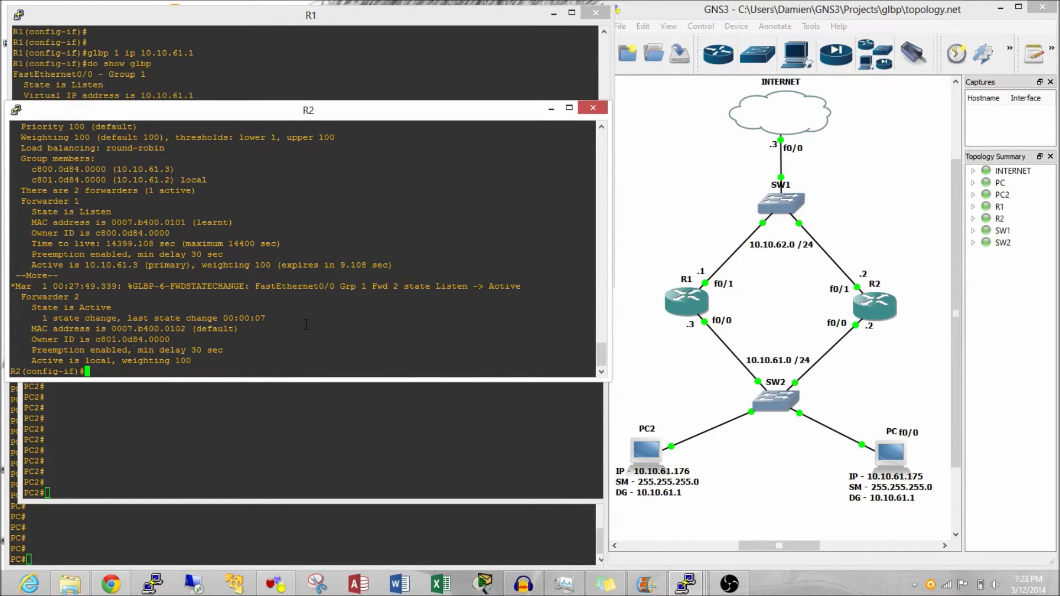
On R1, list the GLBP group 1 options and run glbp 1 load-balancing without specifying a method
click(279, 75)
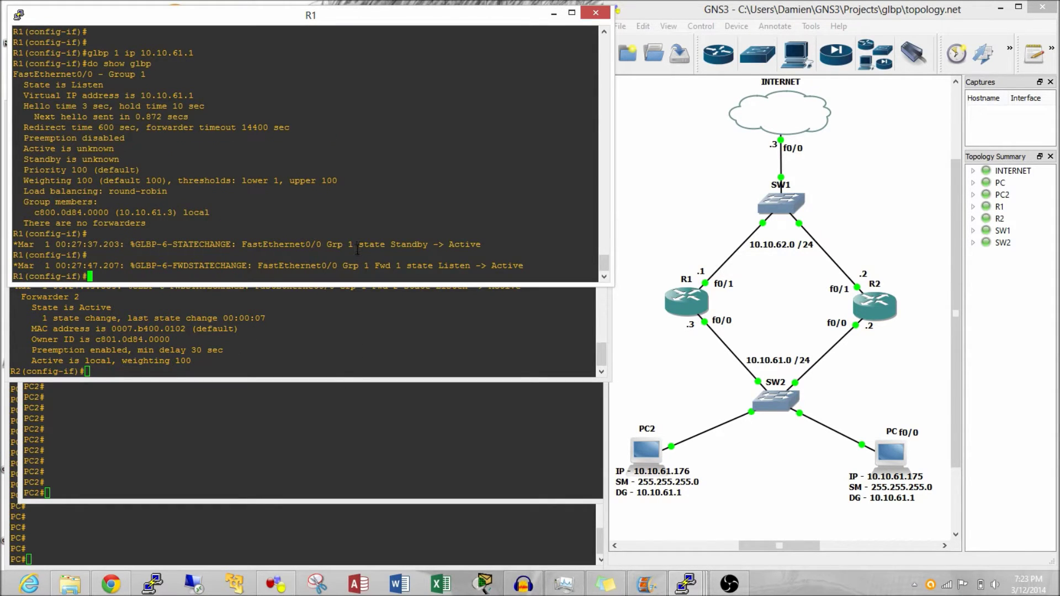
key(Return)
key(Return)
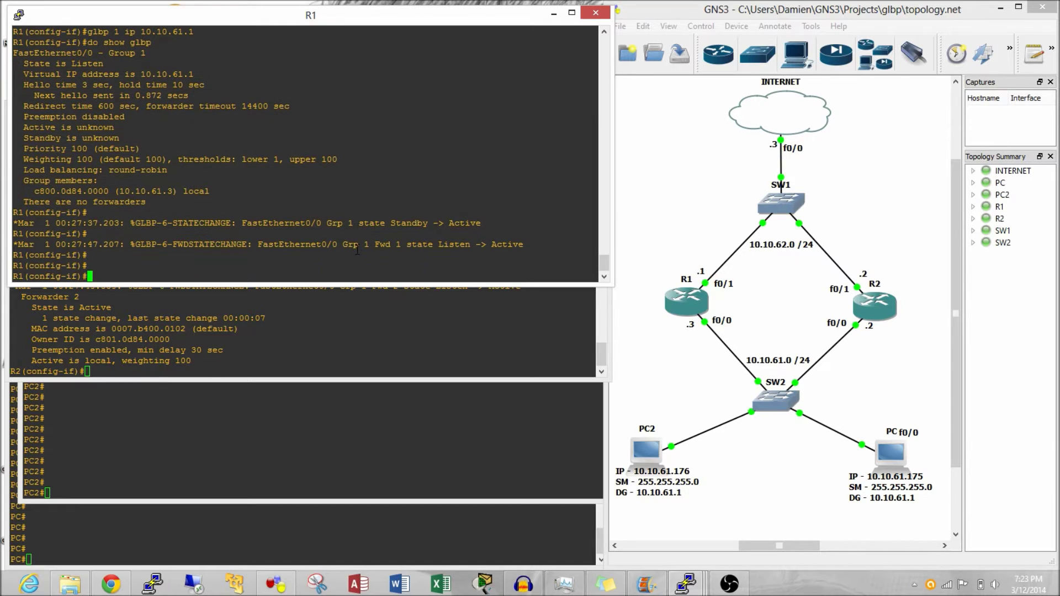
text(glbp 1 ?)
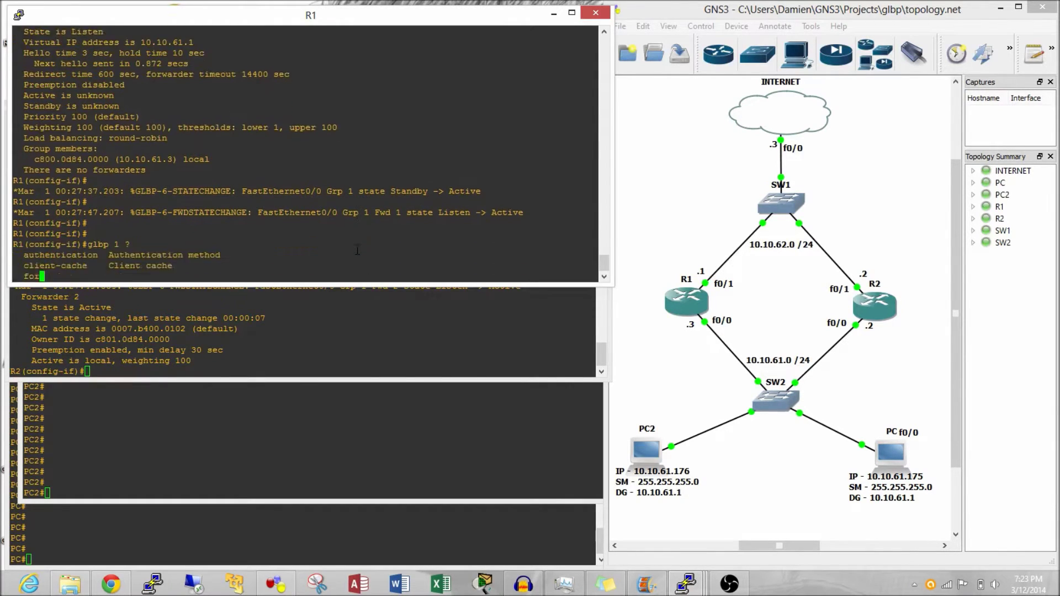
text(load)
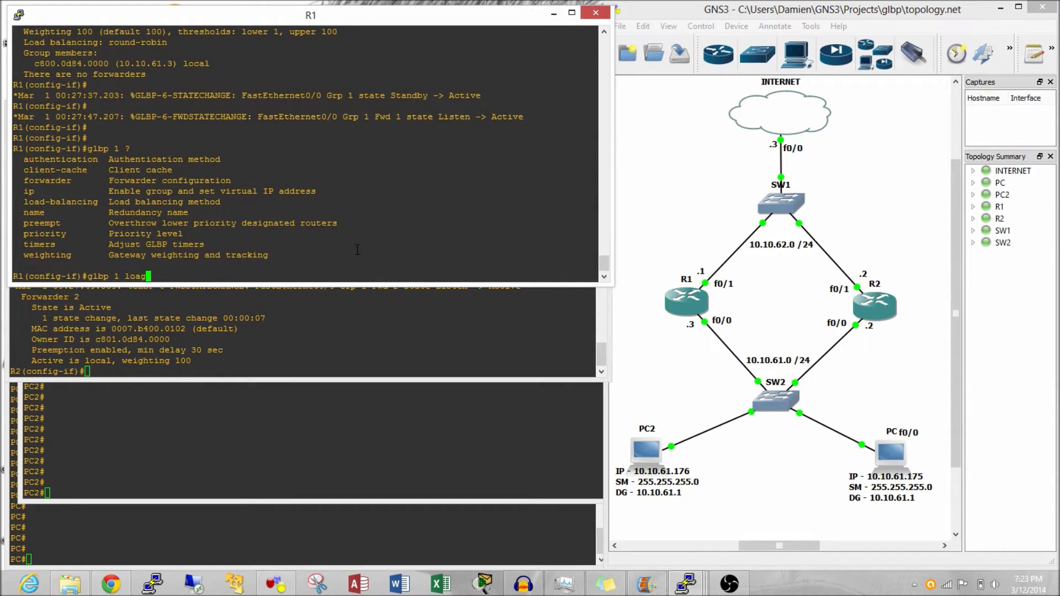
key(Tab)
key(Return)
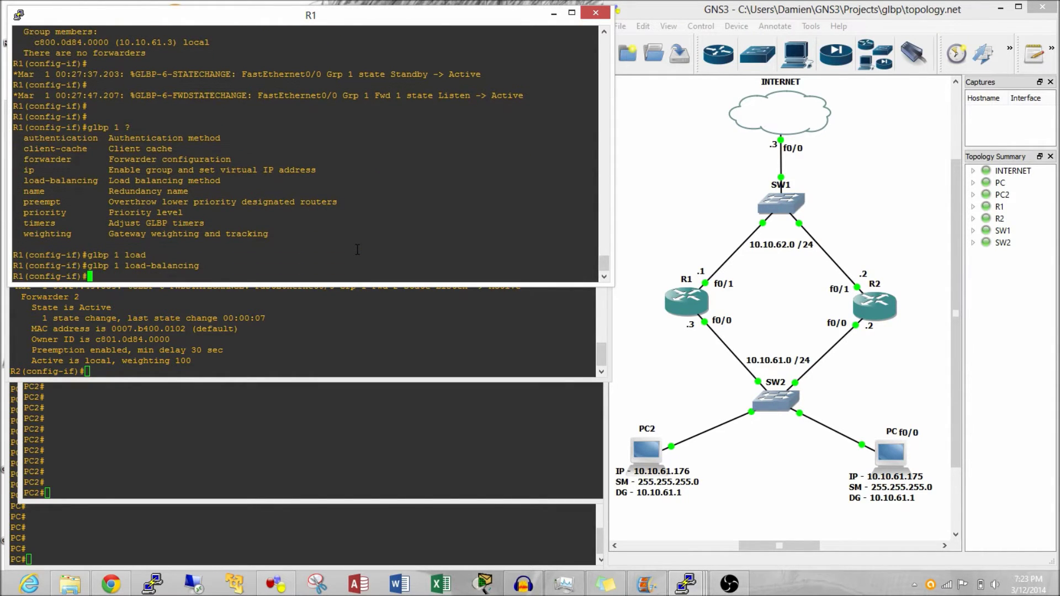
List R1's GLBP group 1 load-balancing methods and examine round-robin, weighted and host-dependent against the topology
key(Up)
text(?)
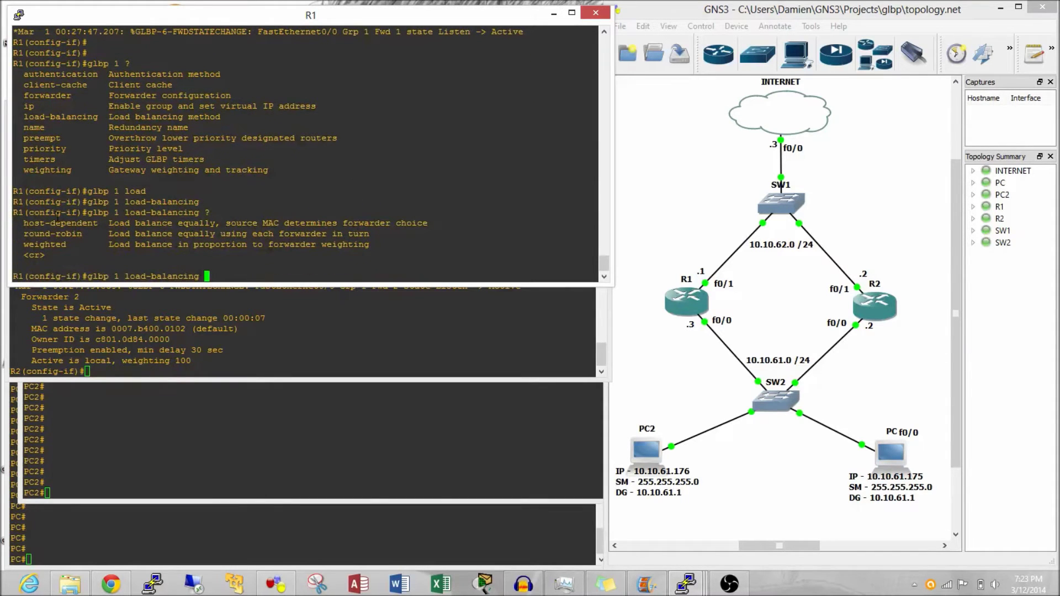
drag(35, 240, 94, 233)
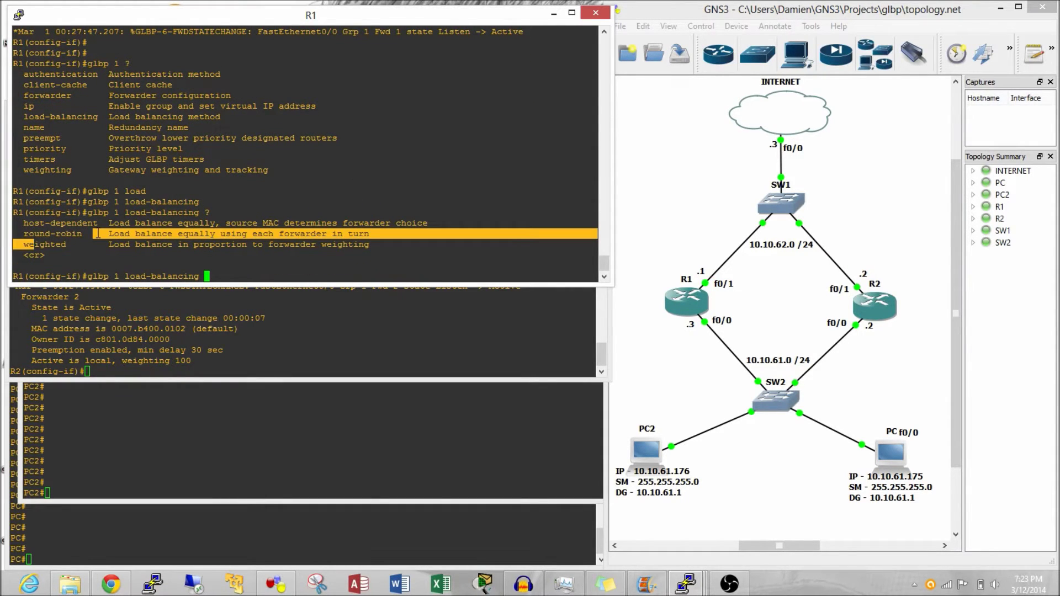
click(97, 233)
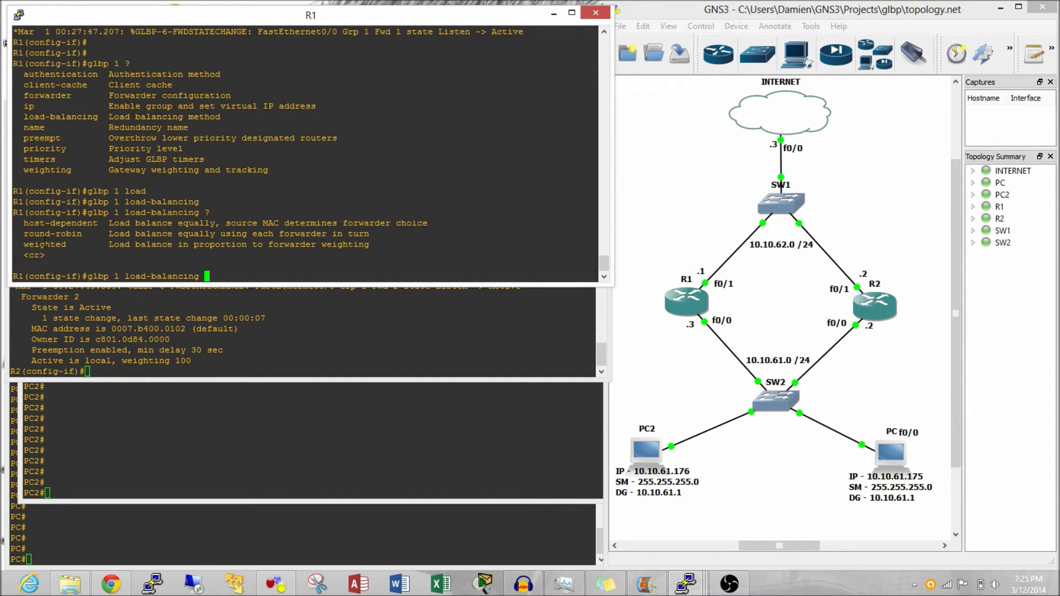
drag(24, 223, 96, 223)
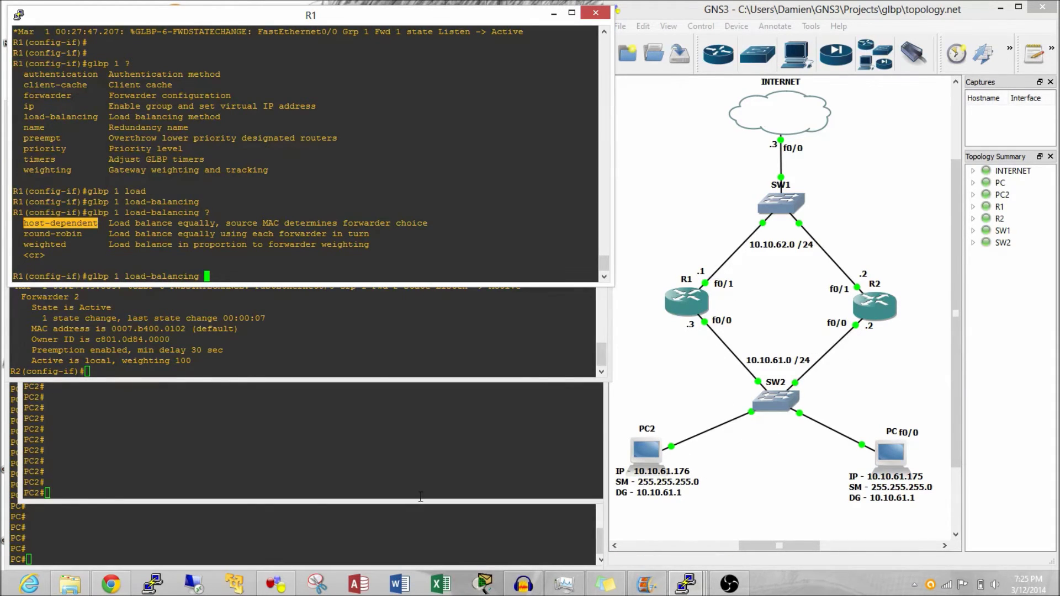
click(257, 273)
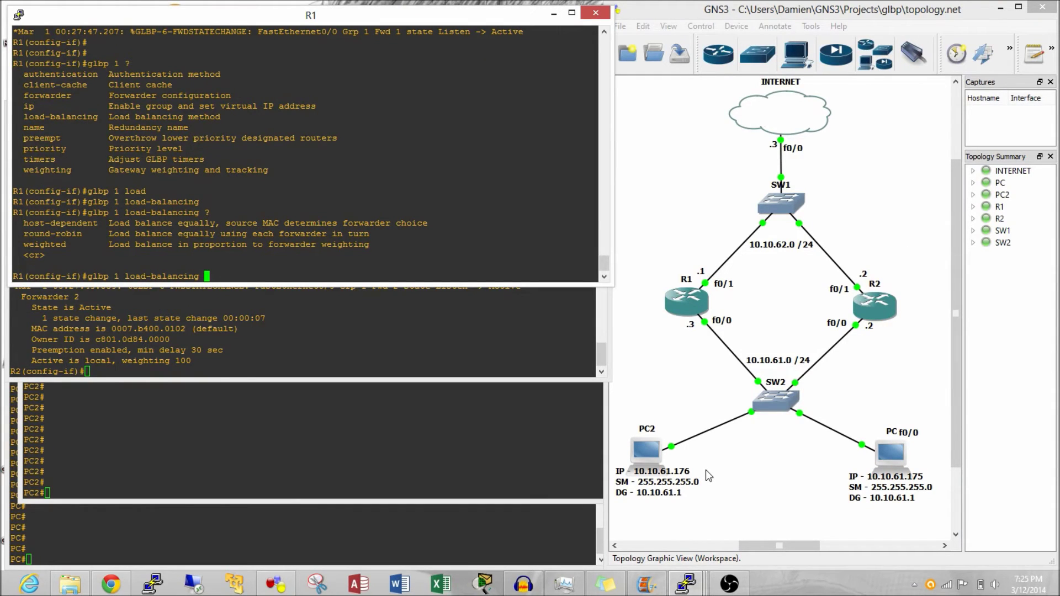
click(770, 468)
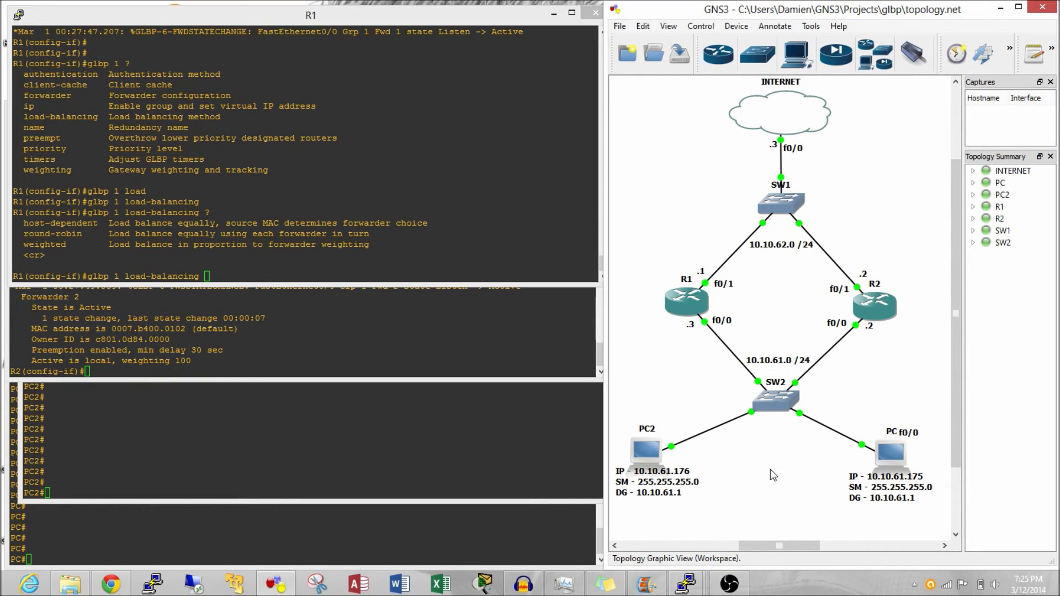
key(alt+Tab)
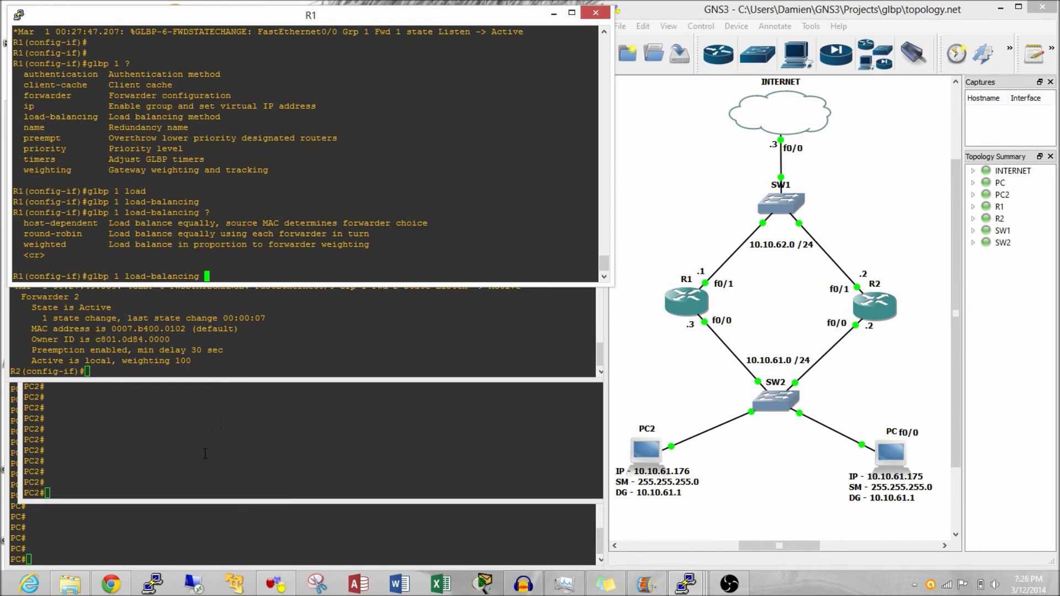
Test internet connectivity by pinging 8.8.8.8 from PC and from PC2
click(285, 350)
click(236, 446)
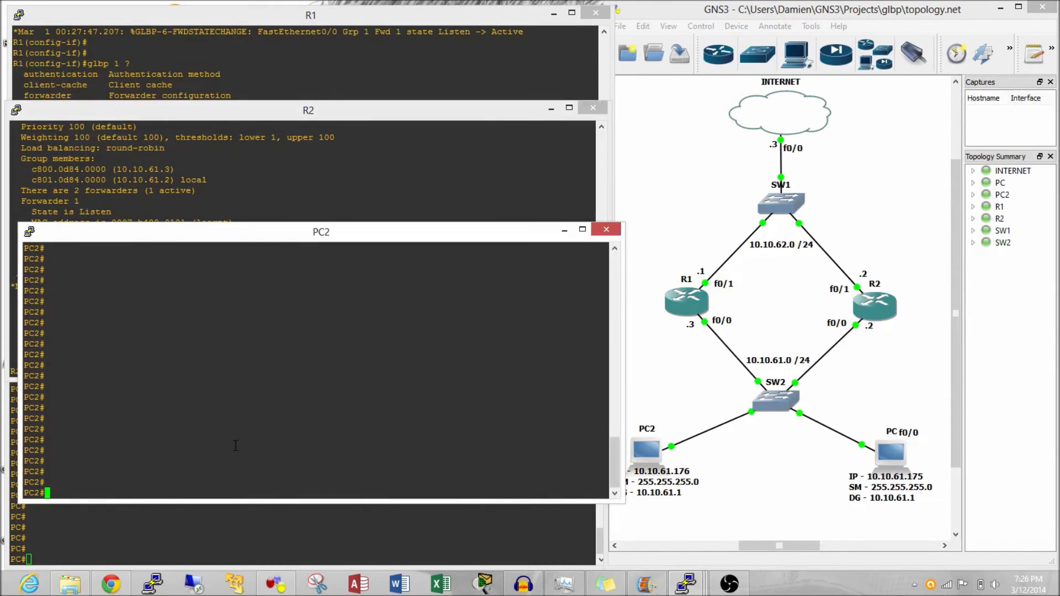
click(201, 556)
text(ping 8.8.8.8)
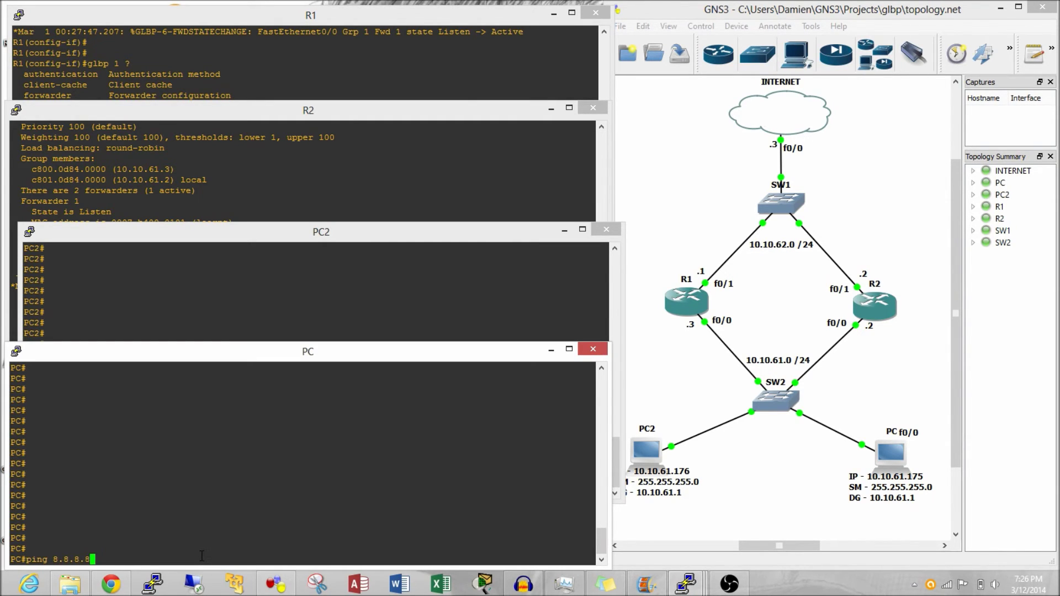
key(Return)
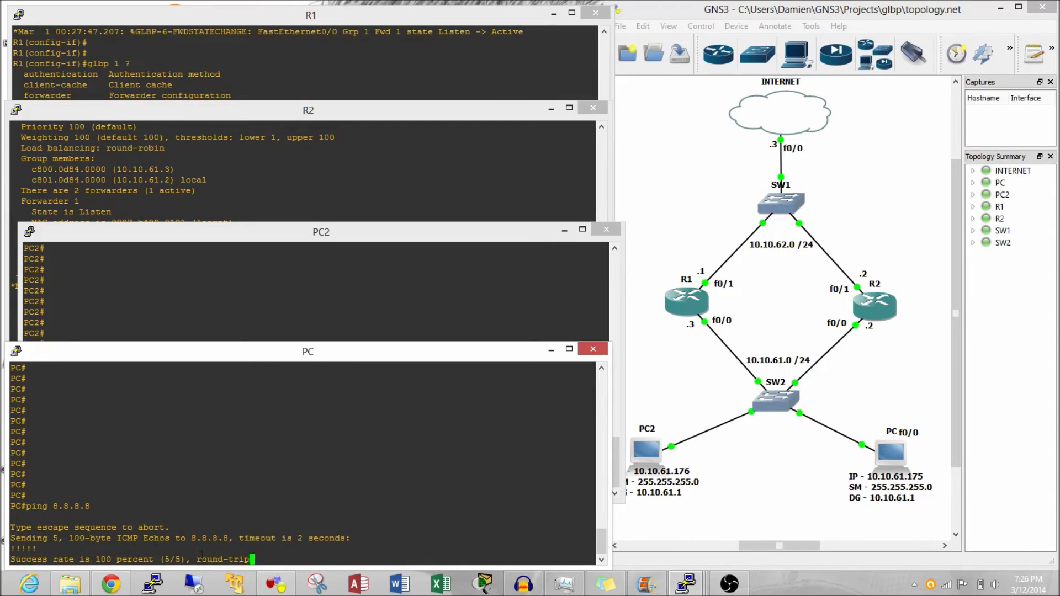
click(176, 293)
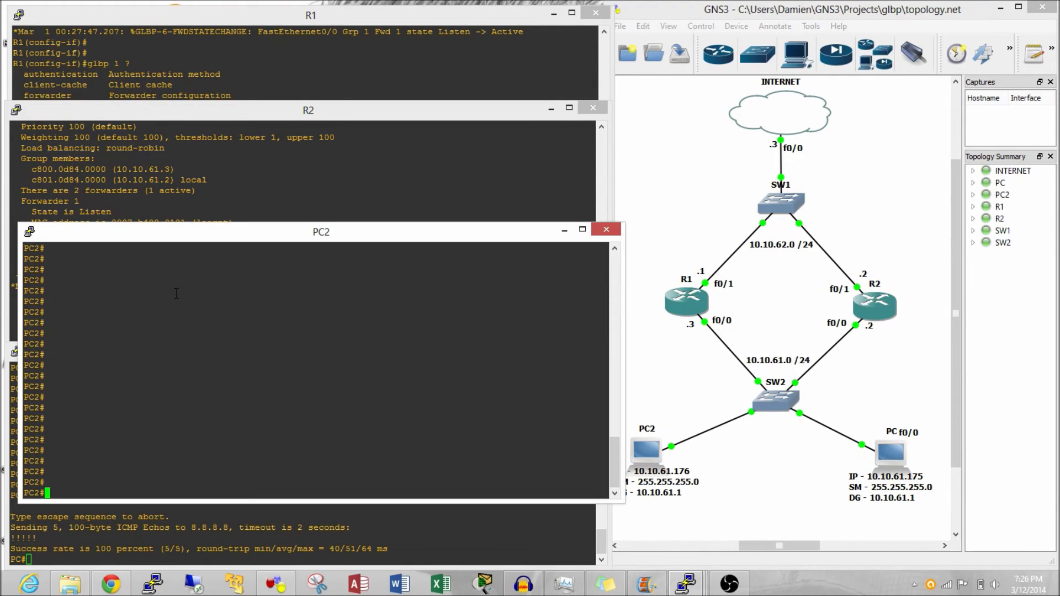
text(ping 8.8.8.8)
key(Return)
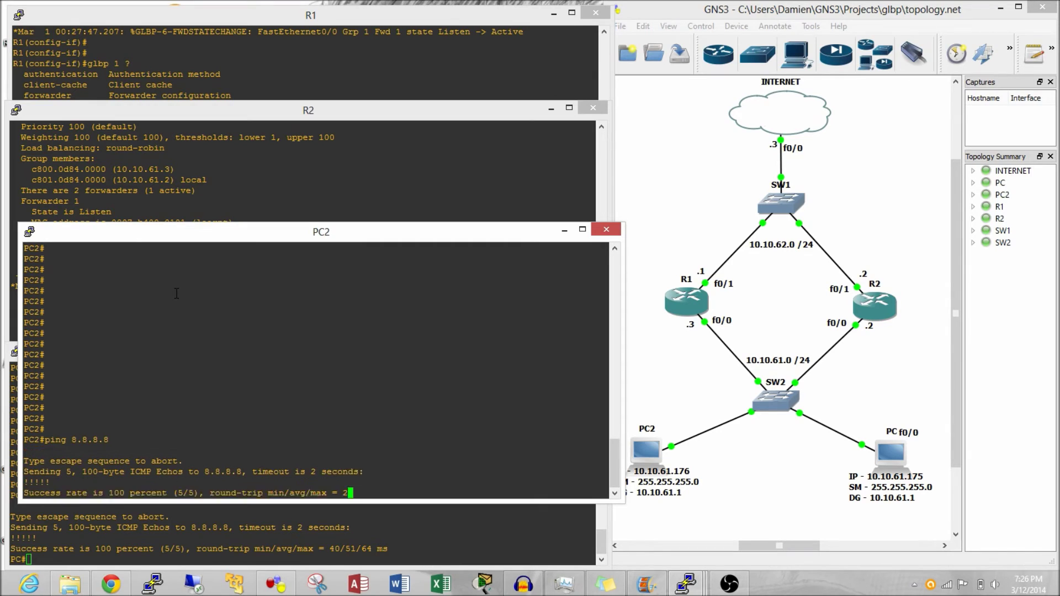
Display PC's ARP entry for 10.10.61.1 and highlight its hardware address
click(300, 539)
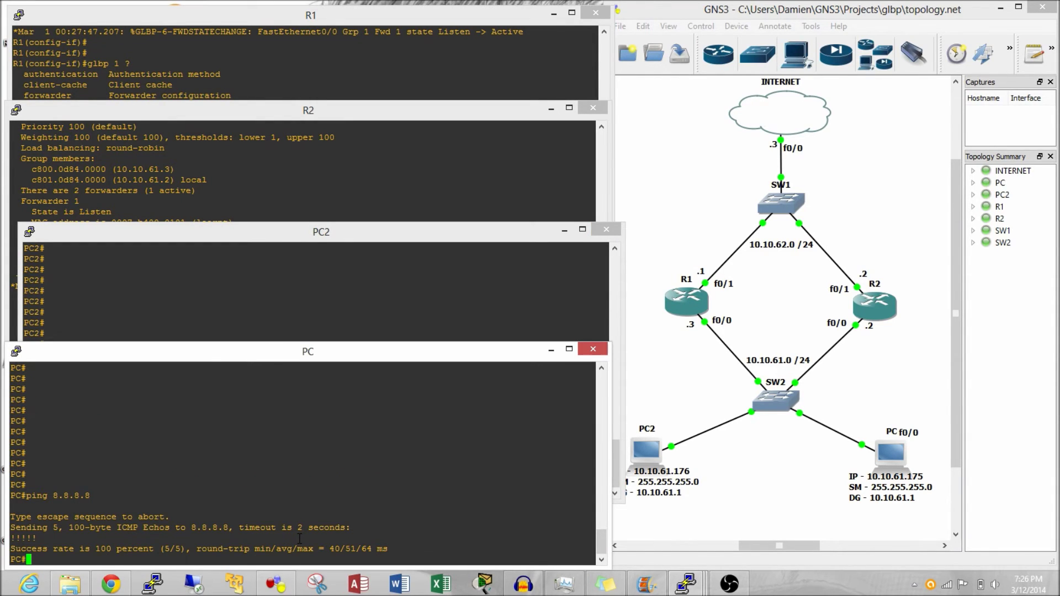
text(show arp 10.10.61.1)
key(Return)
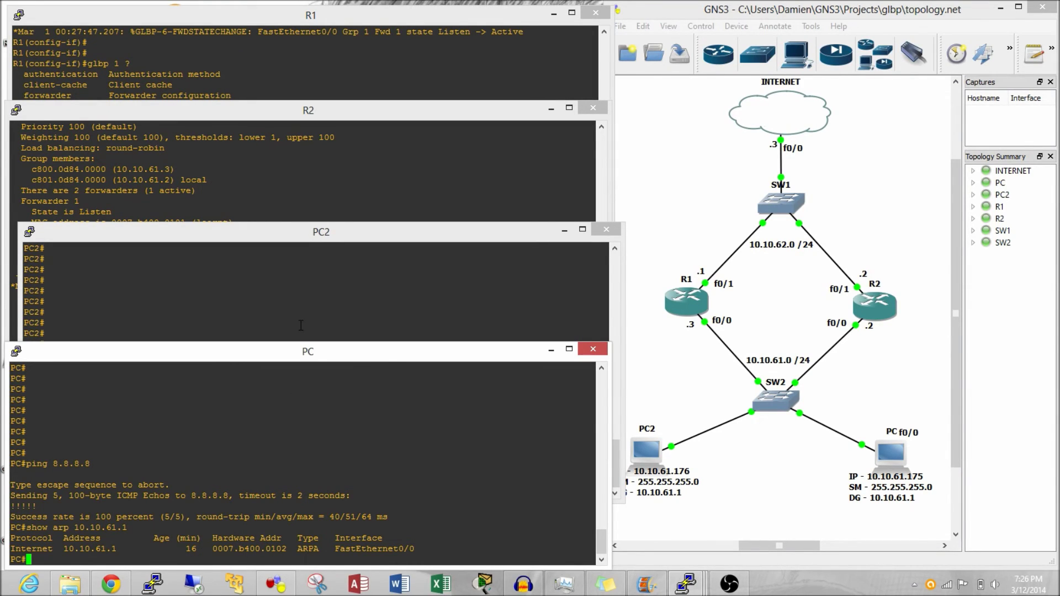
double_click(213, 548)
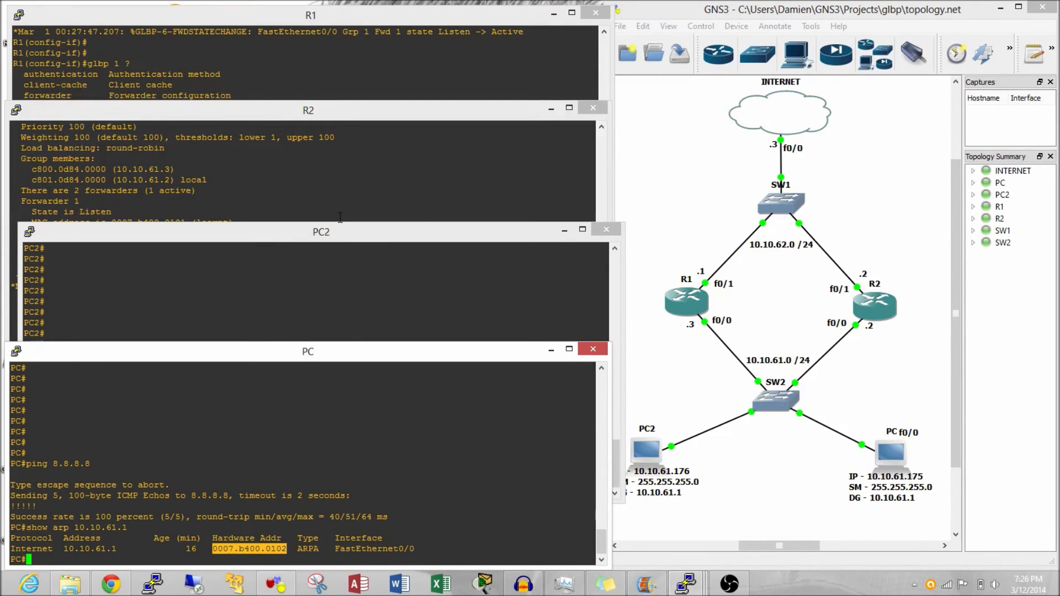
Move the PC2 console clear of PC's output, display PC2's ARP entry for 10.10.61.1 and highlight its hardware address
drag(323, 237, 321, 94)
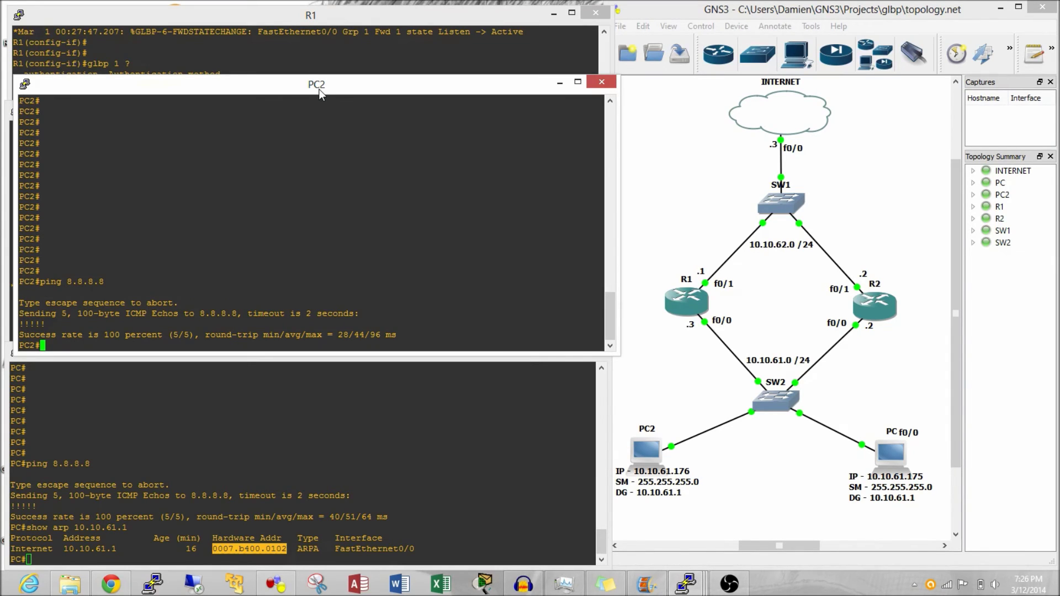
text(show arp)
text(10.10.61.1)
key(Return)
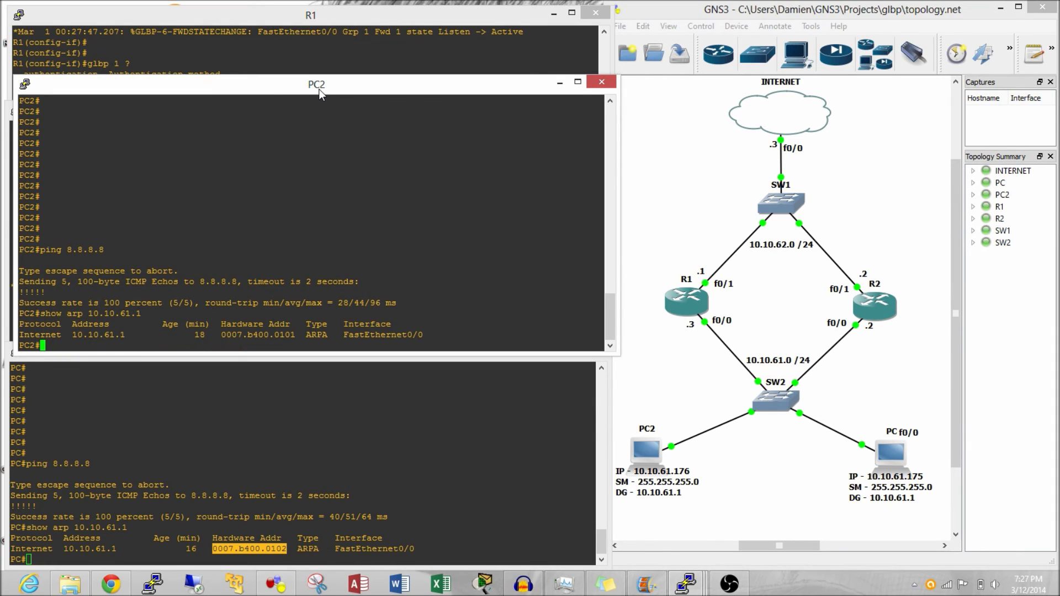
drag(296, 337, 221, 336)
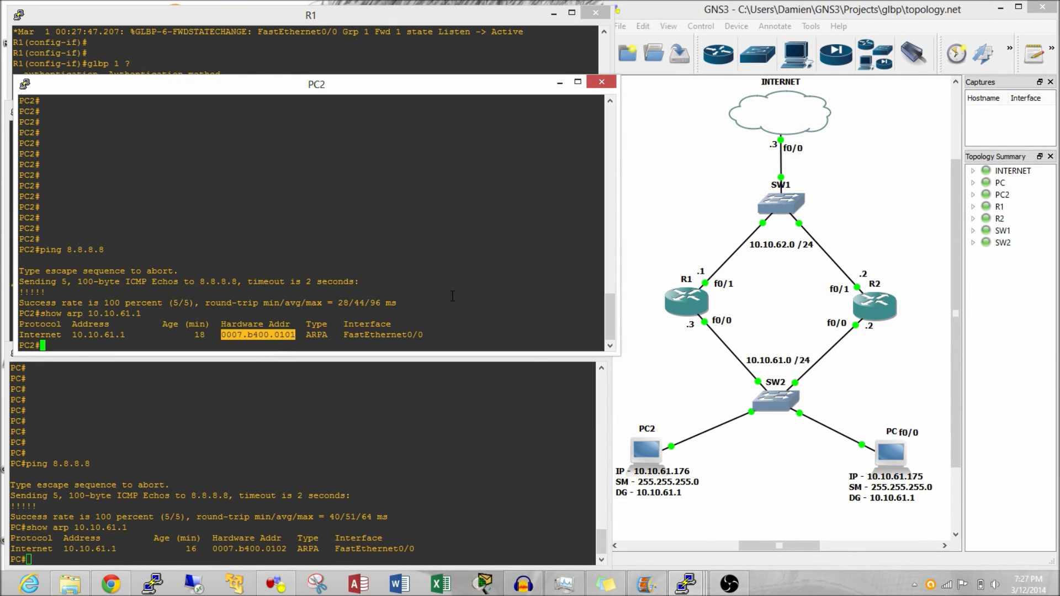
Compare the hardware addresses listed for 10.10.61.1 in the ARP outputs of PC2 and PC
click(320, 66)
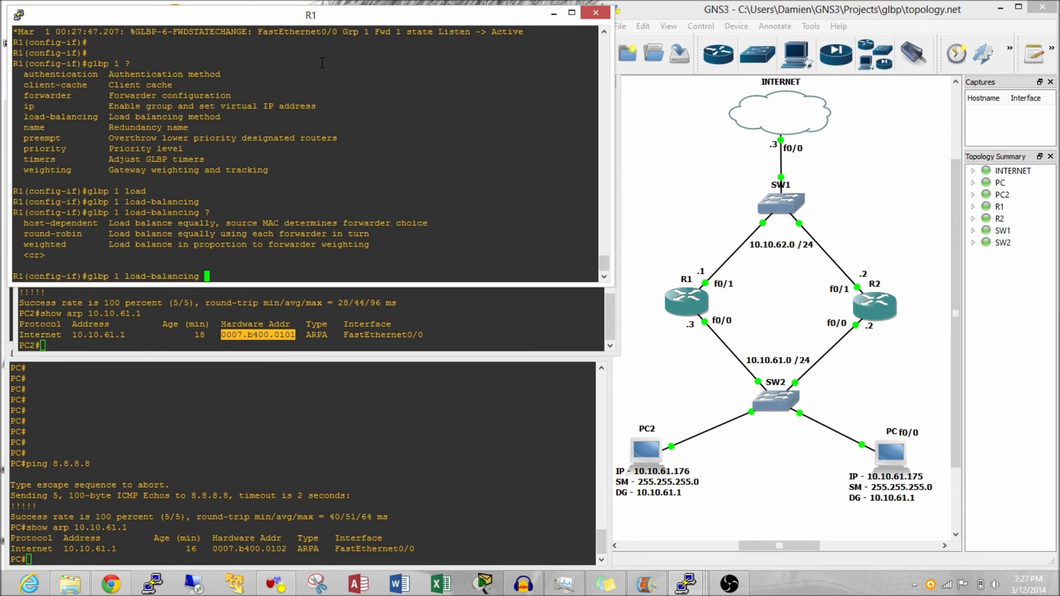
click(365, 352)
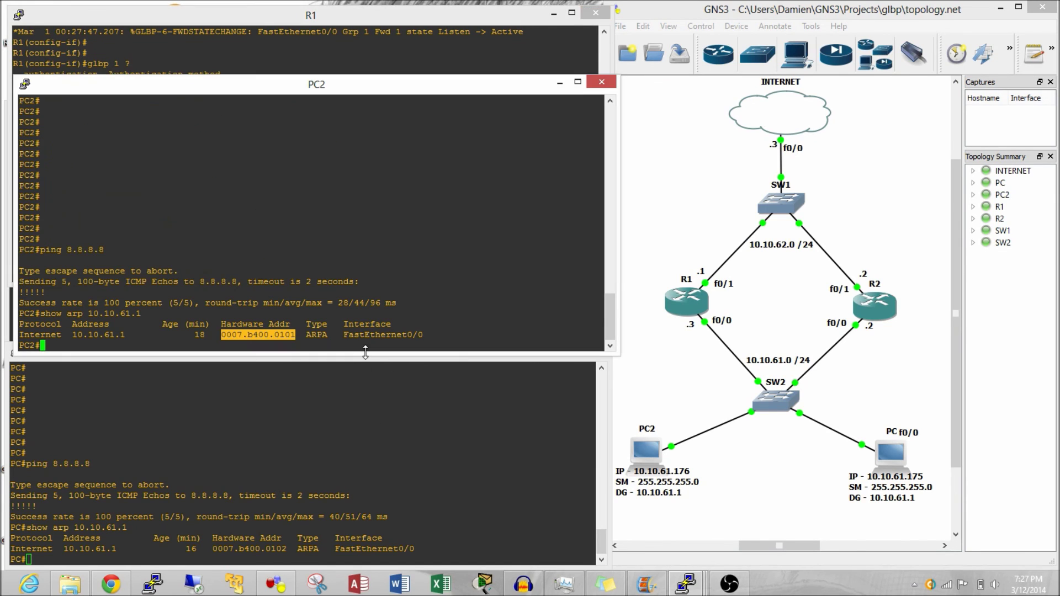
click(325, 491)
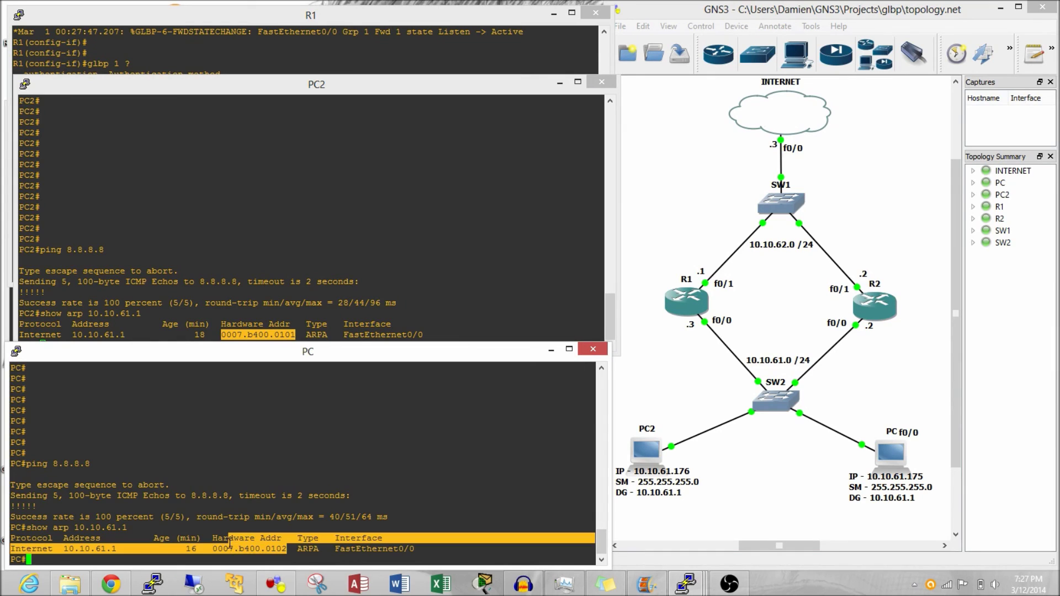
click(306, 255)
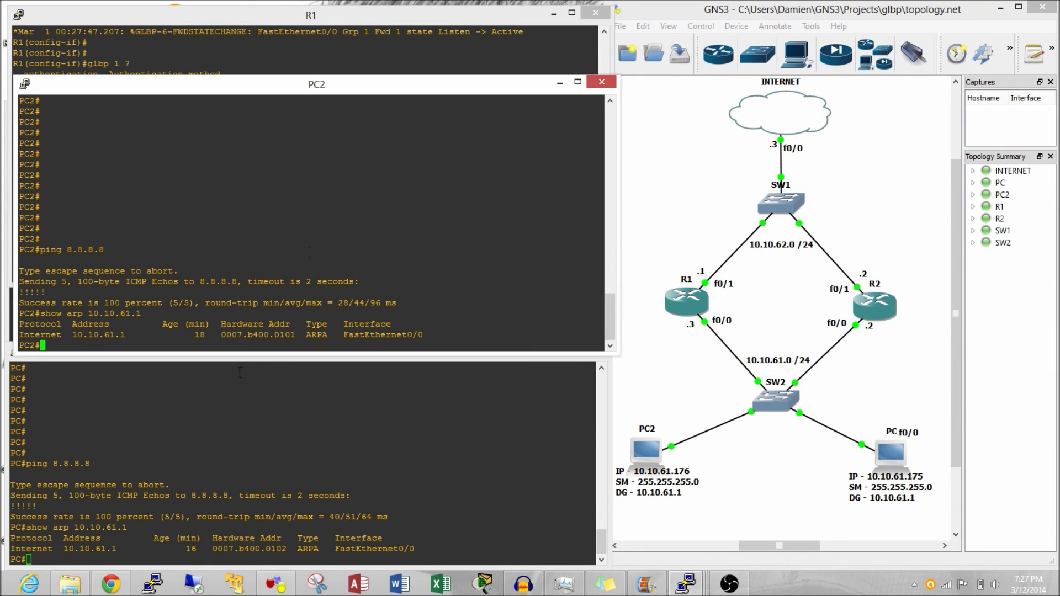
Move the PC2 console clear of R1's load-balancing options and review them against the ARP entries on PC2 and PC
drag(363, 83, 357, 249)
click(333, 115)
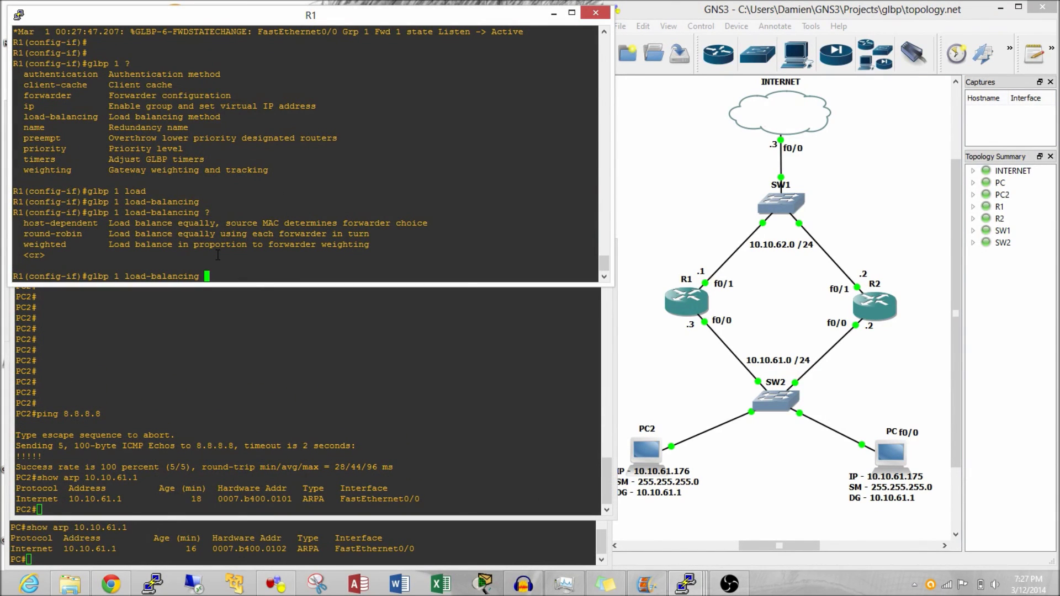
click(243, 340)
click(299, 532)
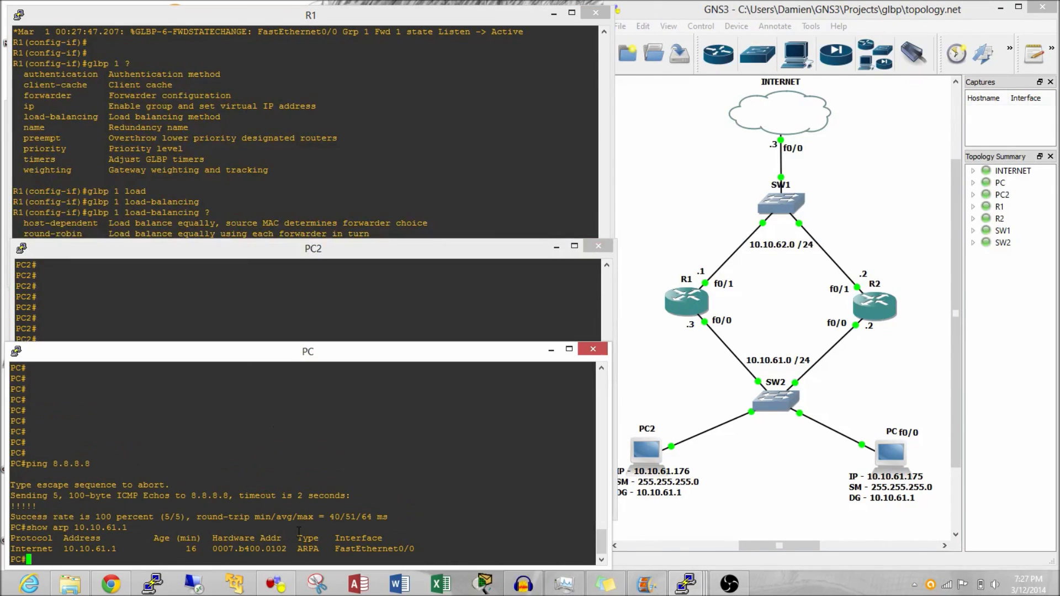